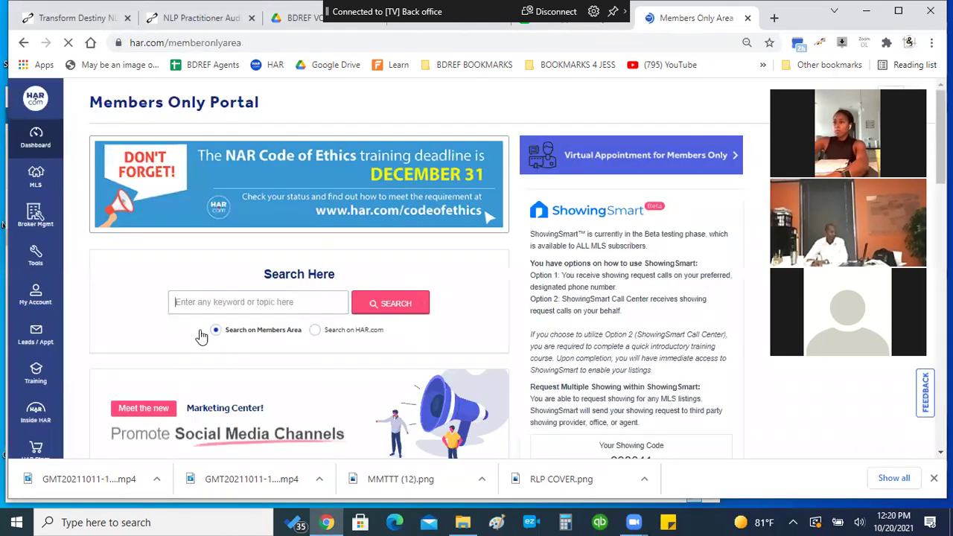
- Launch TransactionDesk from the frequently used tools on the HAR.com portal's Tools page
{"action": "scroll", "coordinate": [113, 291], "scroll_direction": "down", "scroll_amount": 2}
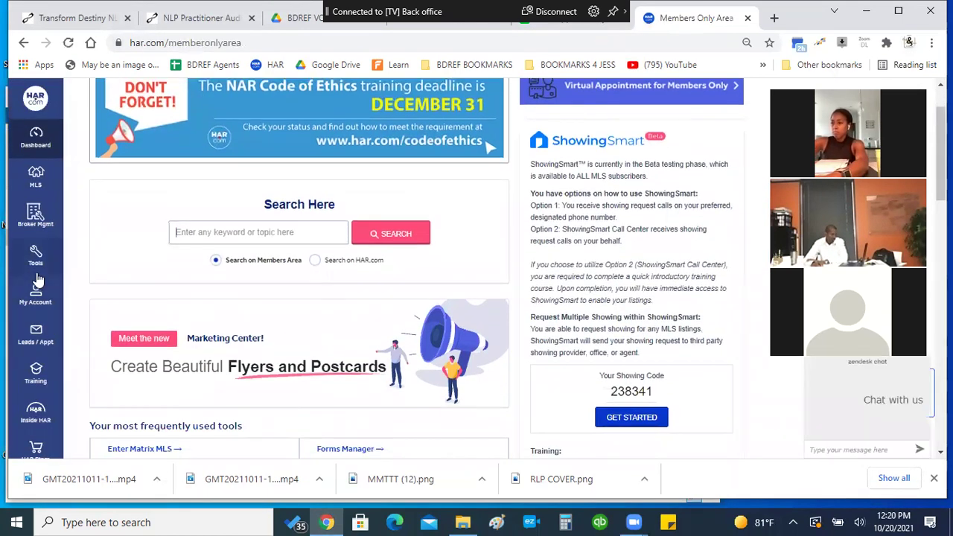
{"action": "left_click", "coordinate": [34, 270]}
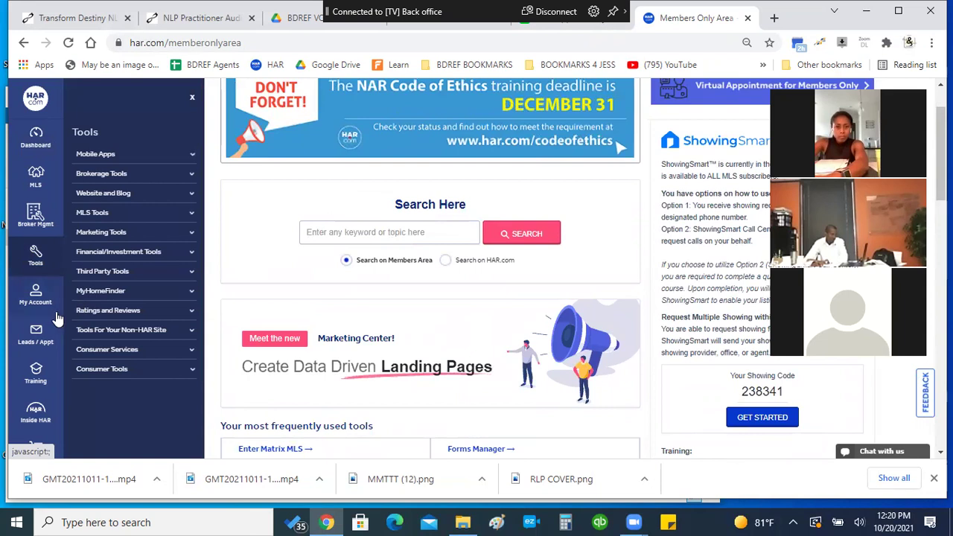
{"action": "scroll", "coordinate": [40, 309], "scroll_direction": "down", "scroll_amount": 2}
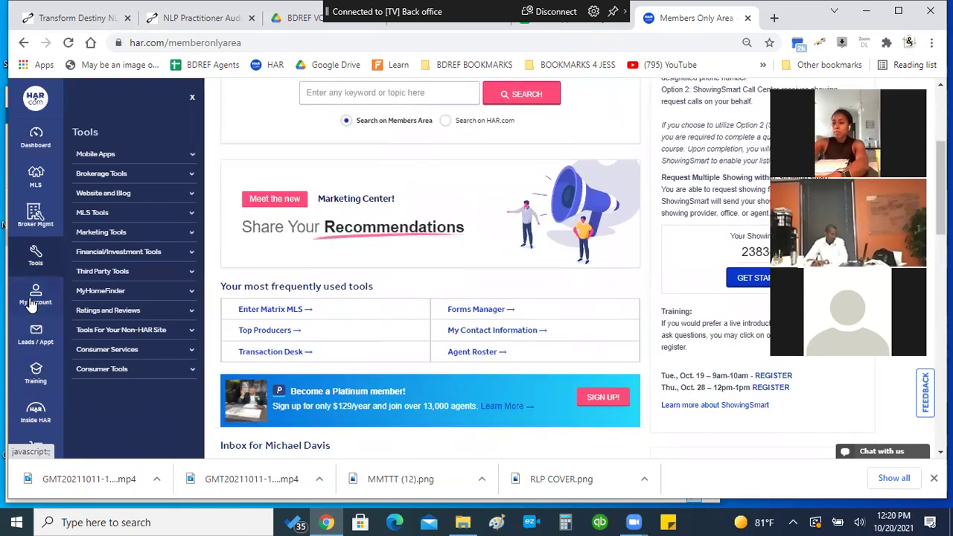
{"action": "scroll", "coordinate": [37, 219], "scroll_direction": "up", "scroll_amount": 1}
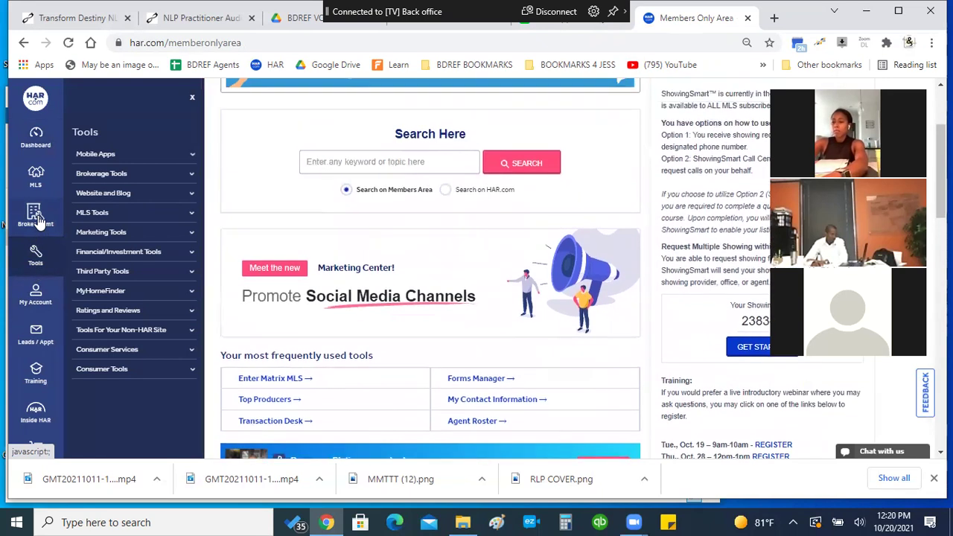
{"action": "scroll", "coordinate": [36, 268], "scroll_direction": "down", "scroll_amount": 1}
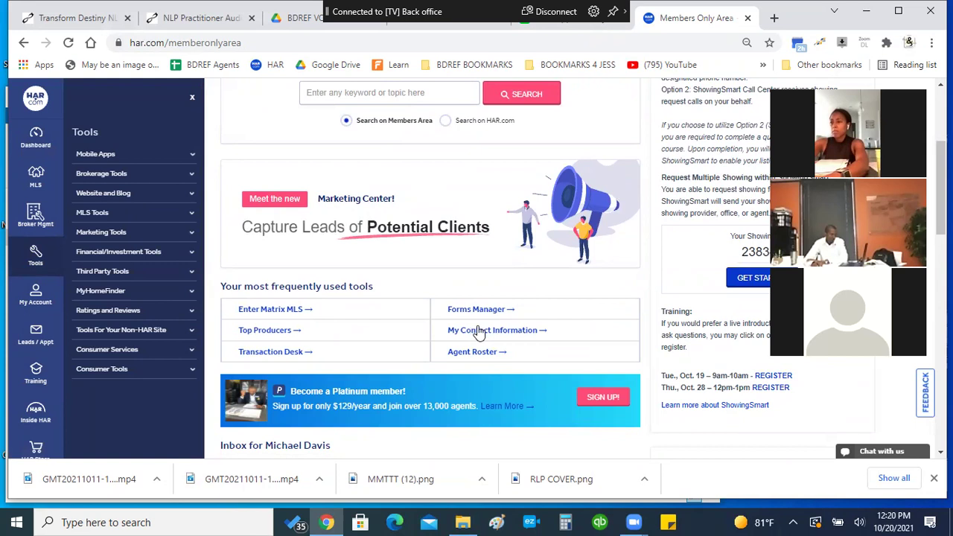
{"action": "left_click", "coordinate": [265, 353]}
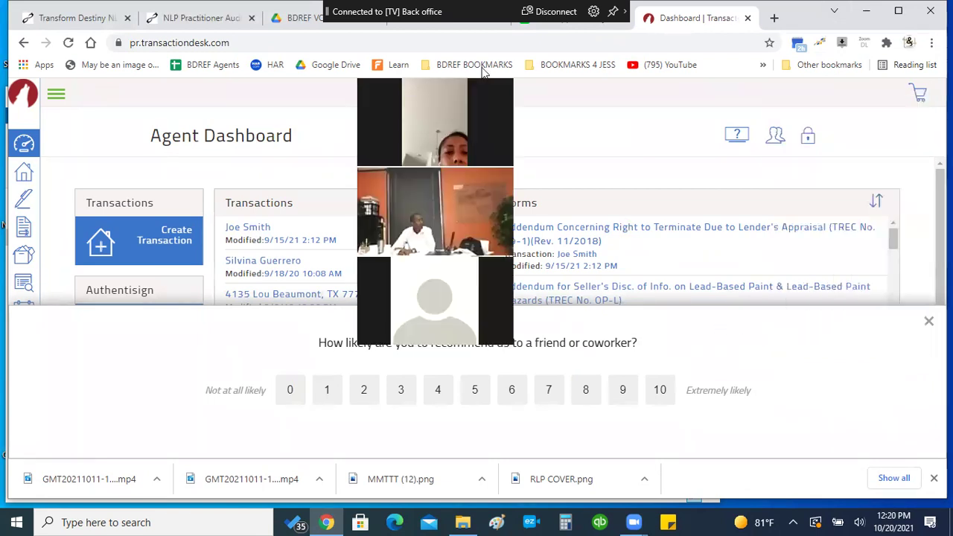
- Dismiss the survey, check an existing transaction, then start a new transaction from the Agent Dashboard
{"action": "left_click", "coordinate": [928, 321]}
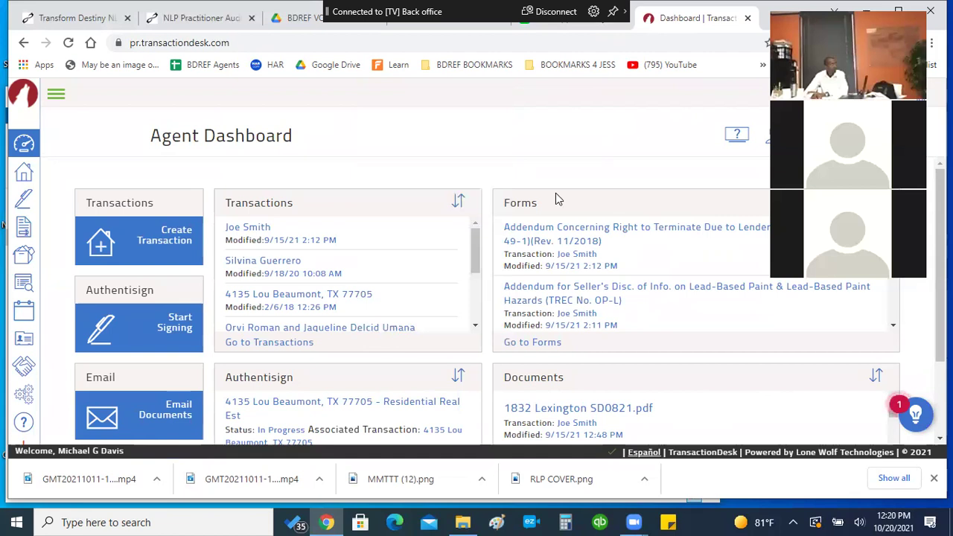
{"action": "left_click", "coordinate": [247, 230]}
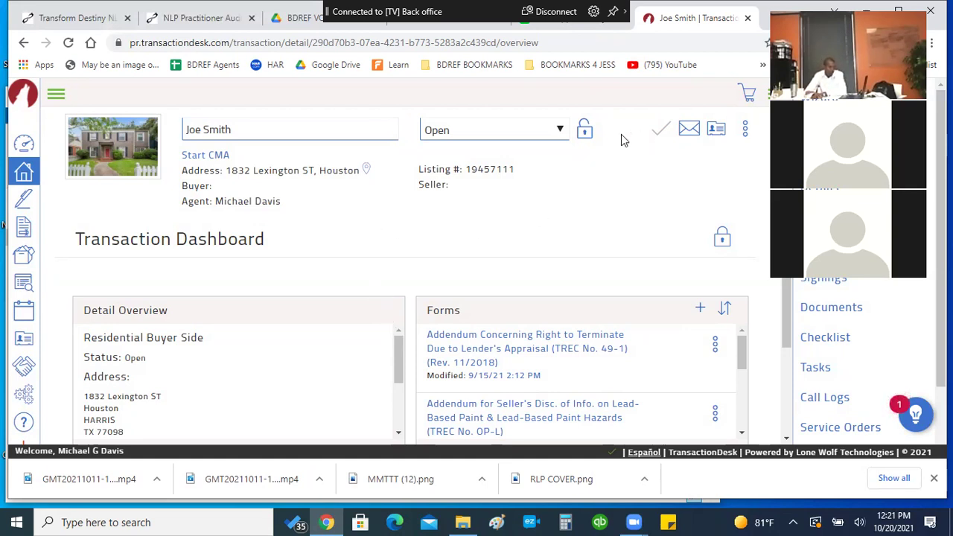
{"action": "left_click", "coordinate": [55, 97]}
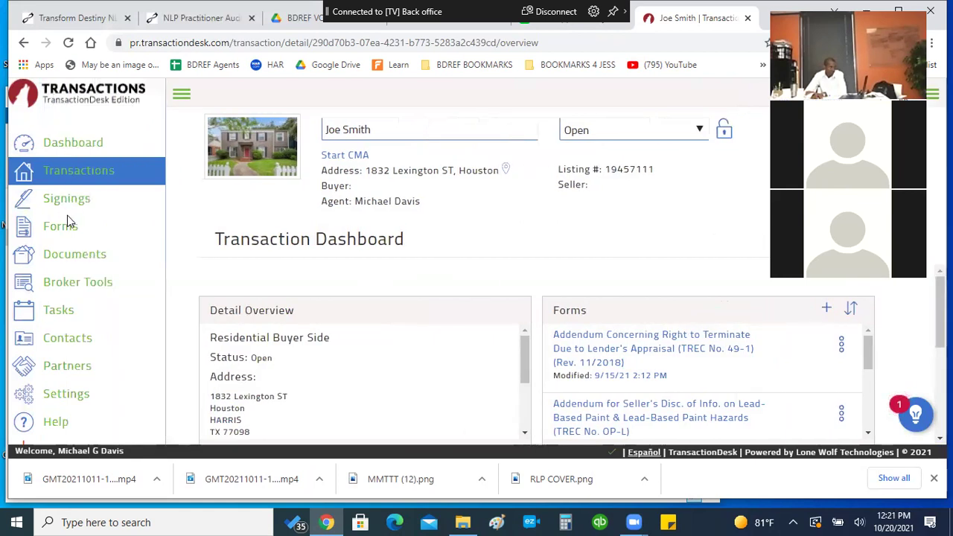
{"action": "left_click", "coordinate": [71, 148]}
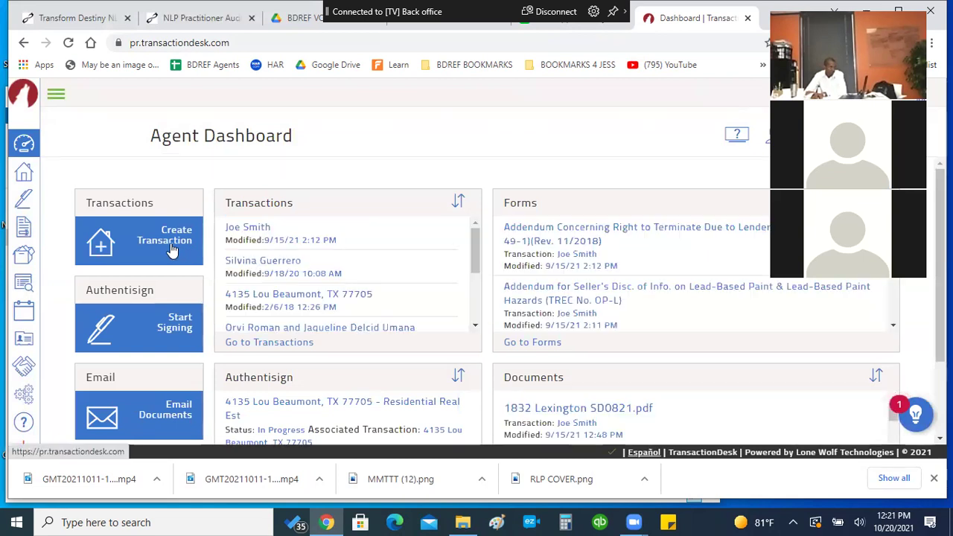
{"action": "left_click", "coordinate": [170, 243]}
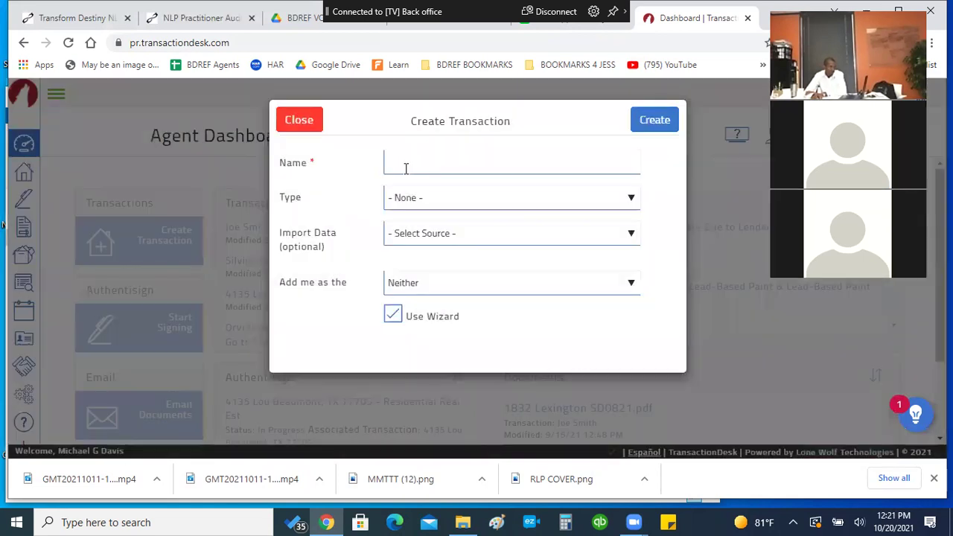
- Enter the client's name as the new transaction's Name, correcting a typo
{"action": "left_click", "coordinate": [410, 166]}
{"action": "left_click", "coordinate": [410, 165]}
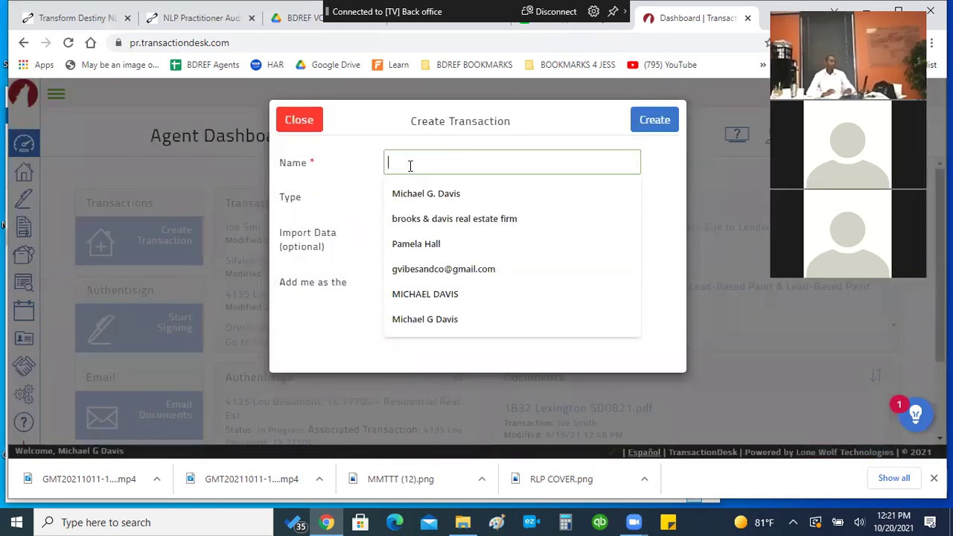
{"action": "type", "text": "Salyy"}
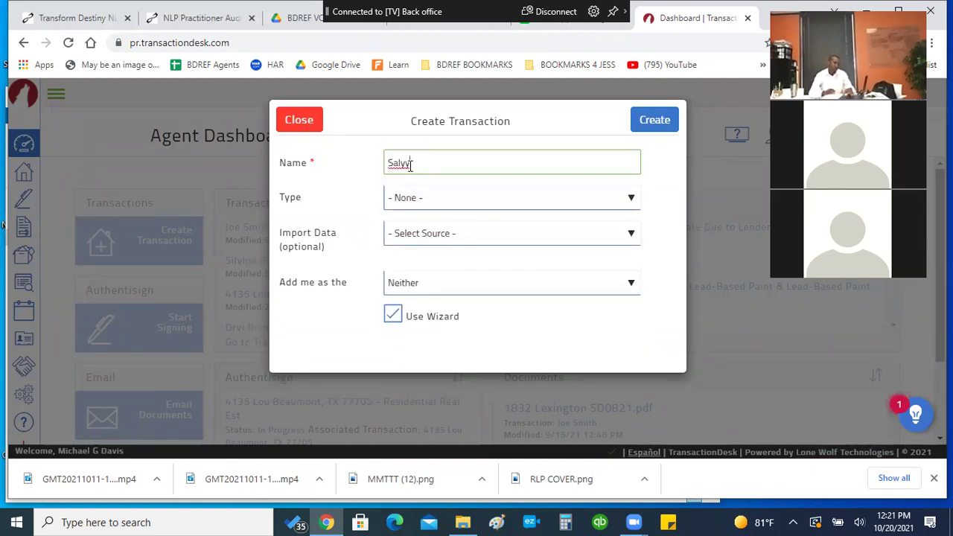
{"action": "key", "text": "BackSpace"}
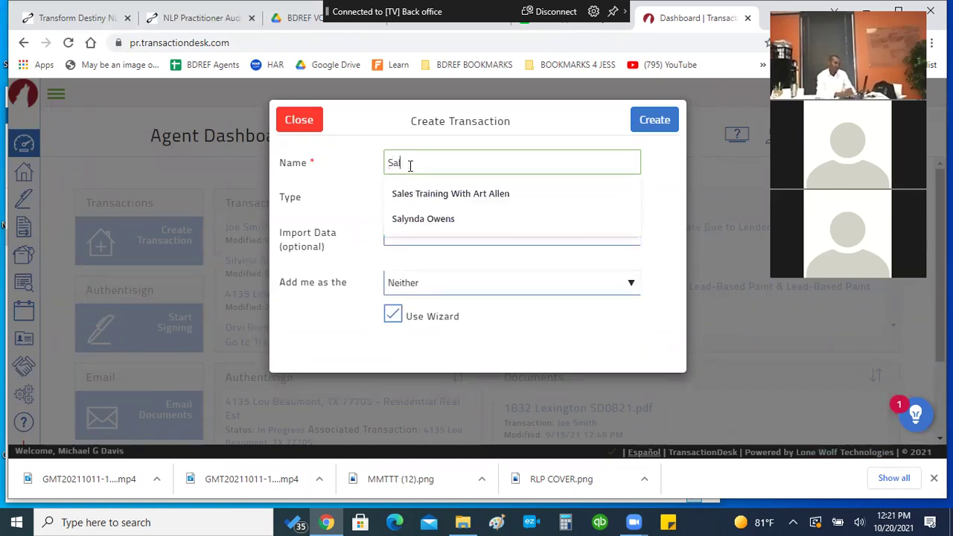
{"action": "type", "text": "ly Lou"}
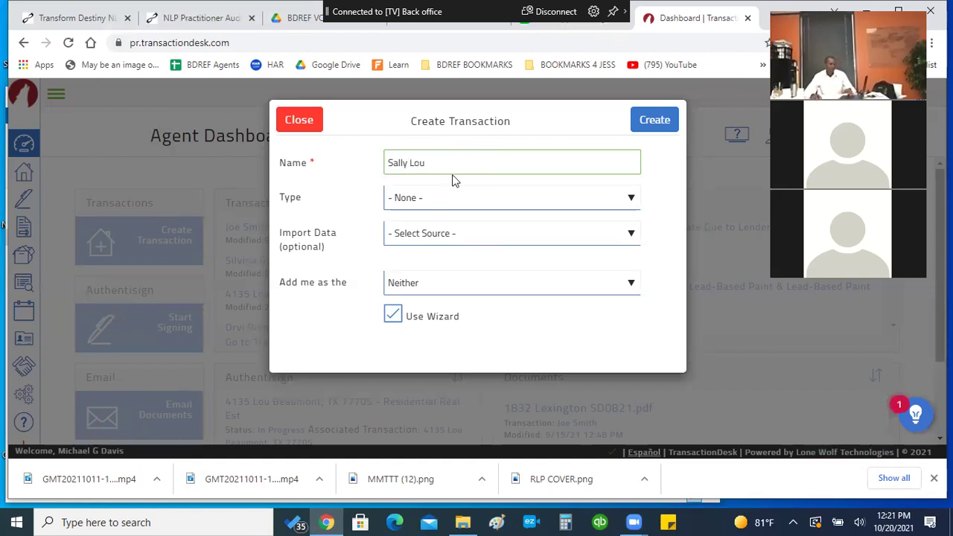
- Set the transaction type to Condo Sale and the import source to HAR MLS
{"action": "left_click", "coordinate": [437, 199]}
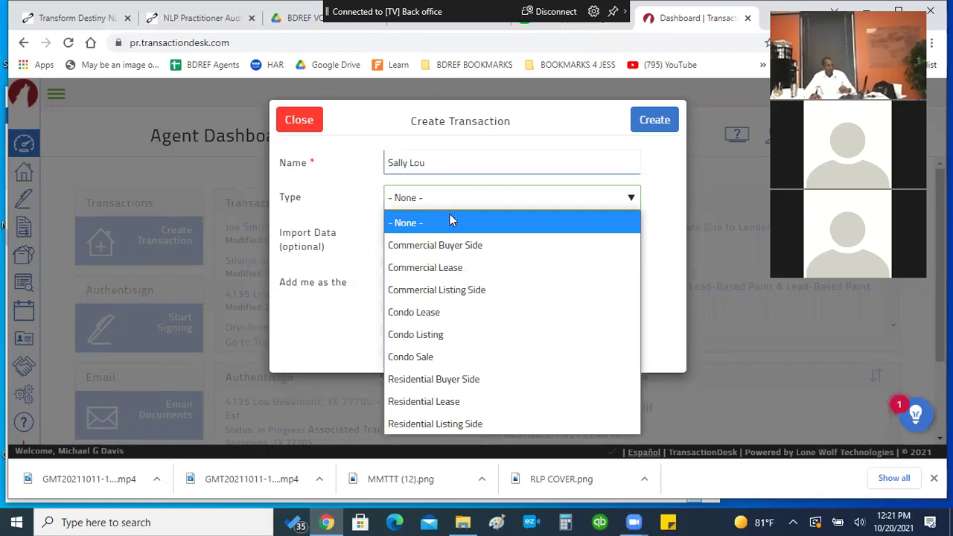
{"action": "left_click", "coordinate": [430, 365]}
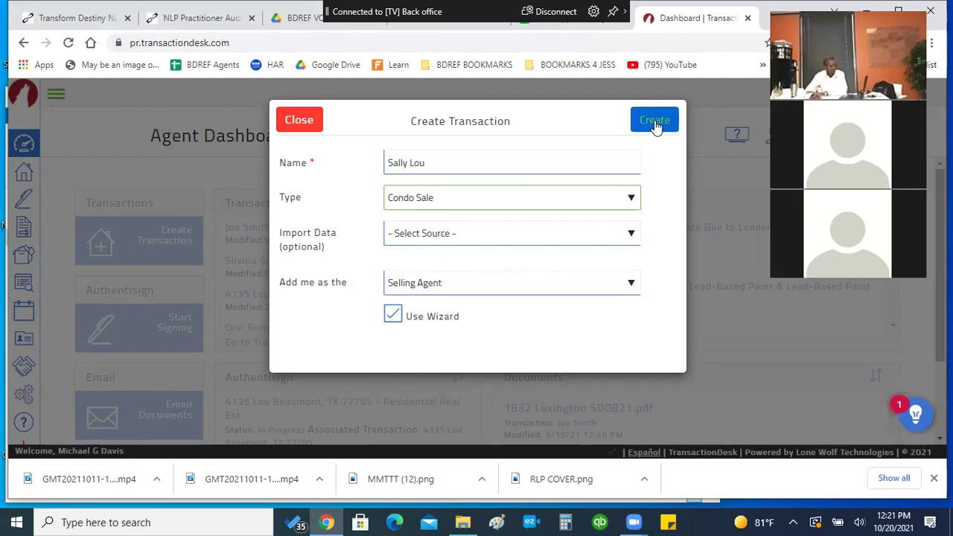
{"action": "left_click", "coordinate": [483, 243]}
{"action": "left_click", "coordinate": [467, 279]}
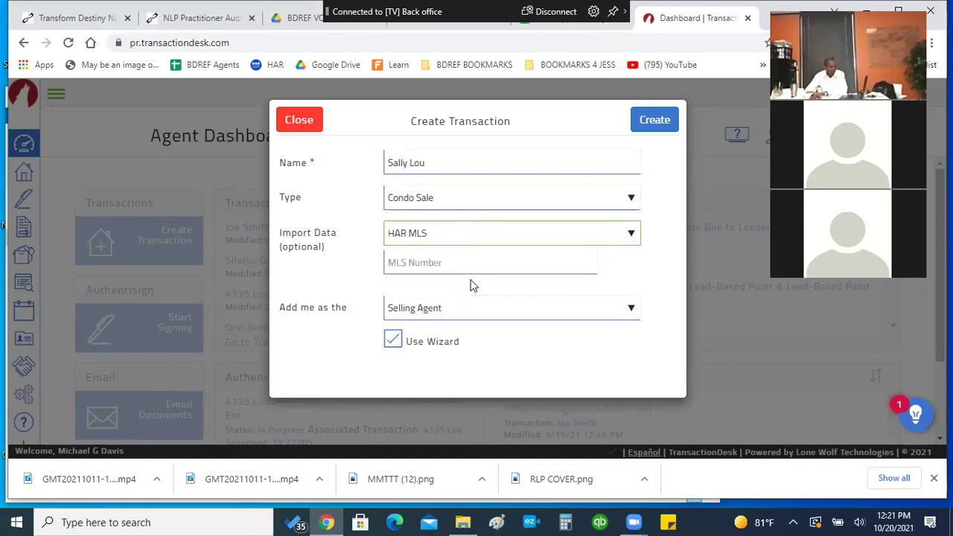
{"action": "left_click", "coordinate": [439, 271]}
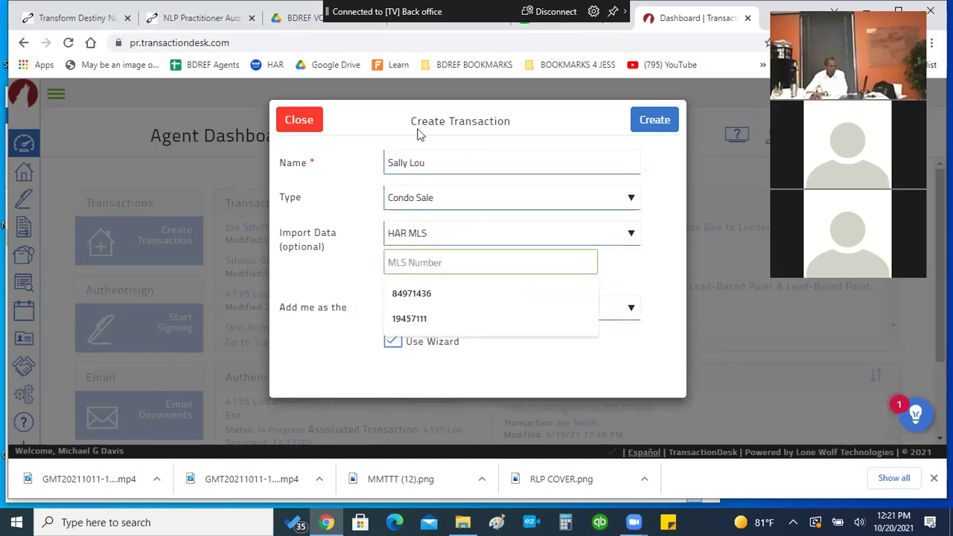
{"action": "left_click", "coordinate": [687, 26]}
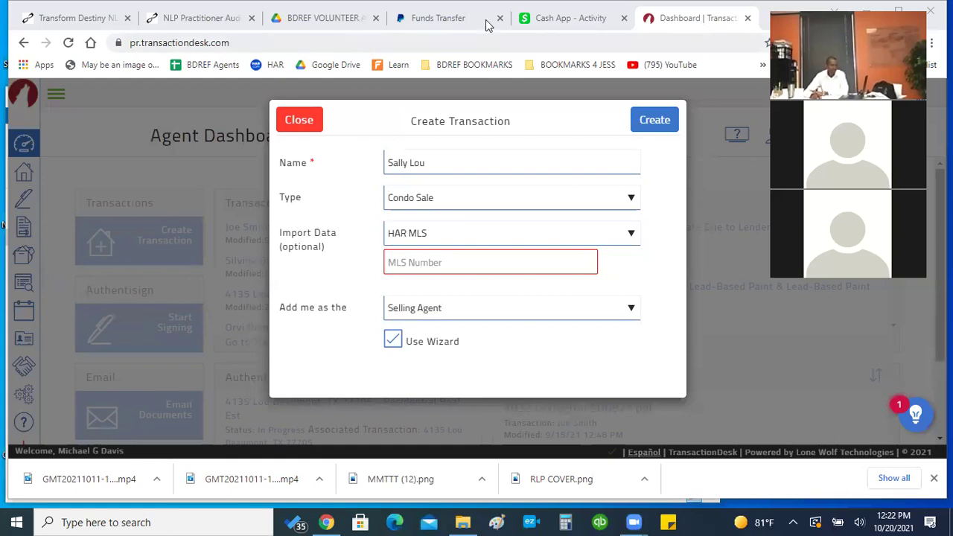
- Close a stray tab, return to the MLS Number field, and open a fresh Chrome tab
{"action": "left_click", "coordinate": [422, 262]}
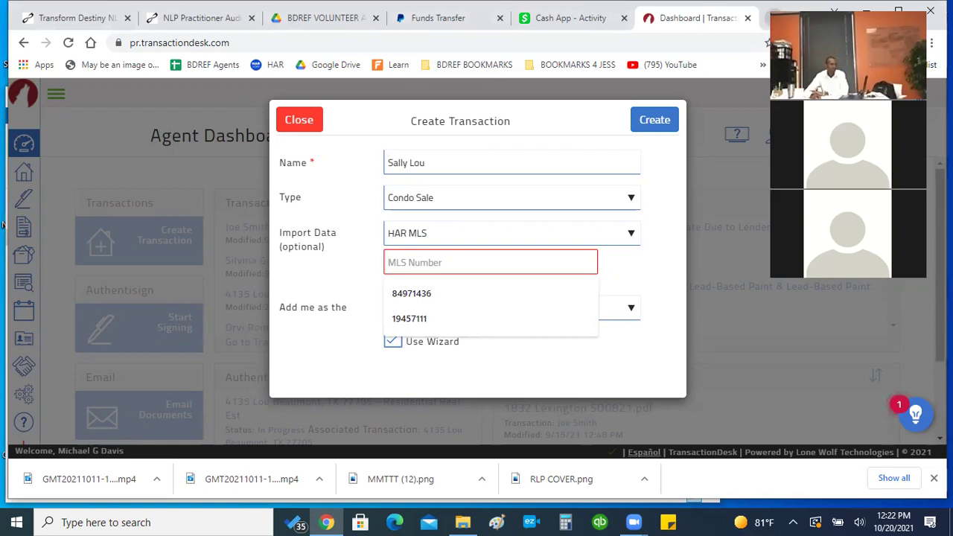
{"action": "left_click", "coordinate": [774, 18]}
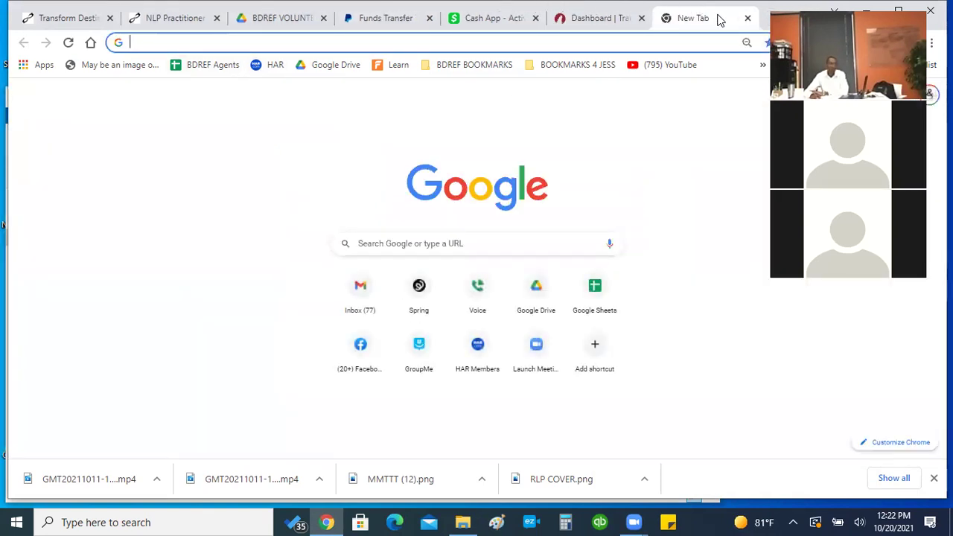
{"action": "left_click", "coordinate": [748, 17]}
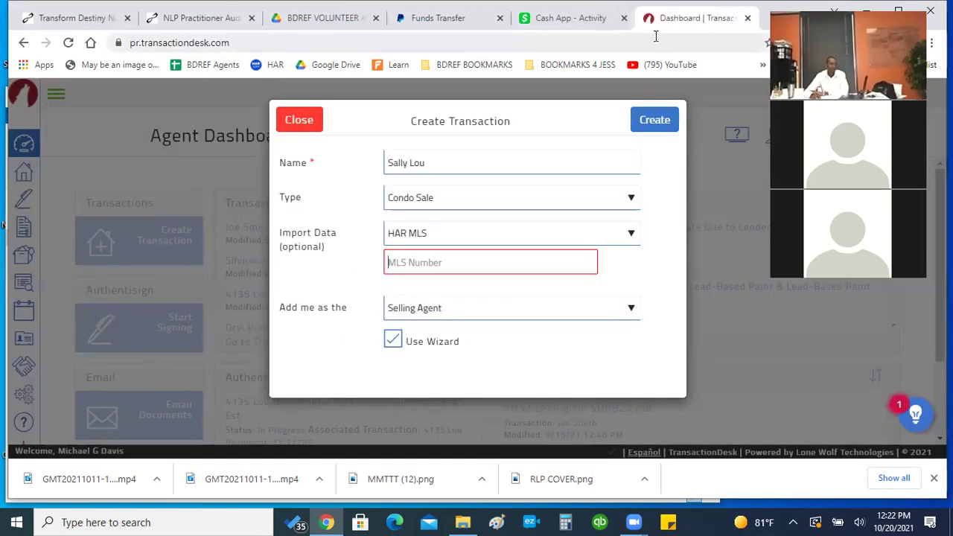
{"action": "left_click", "coordinate": [420, 265]}
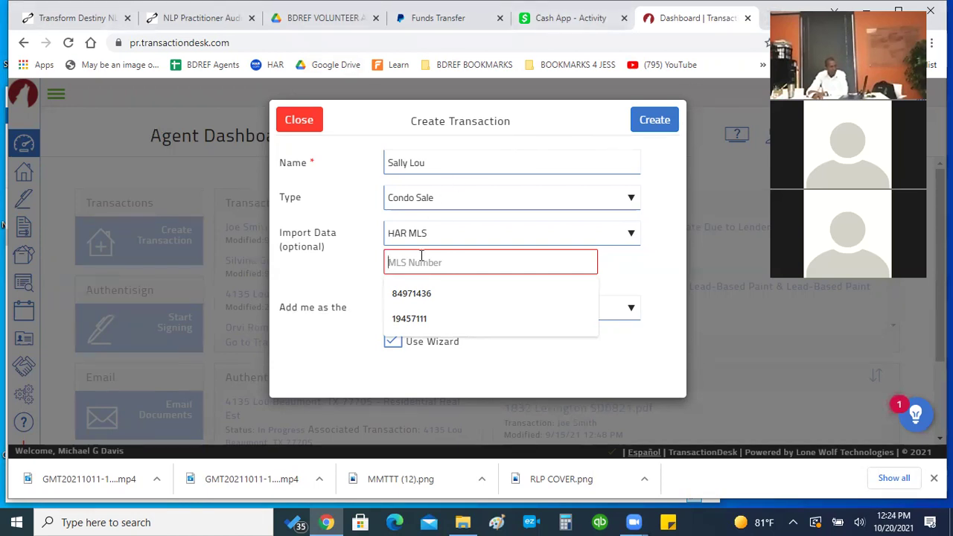
{"action": "left_click", "coordinate": [756, 28]}
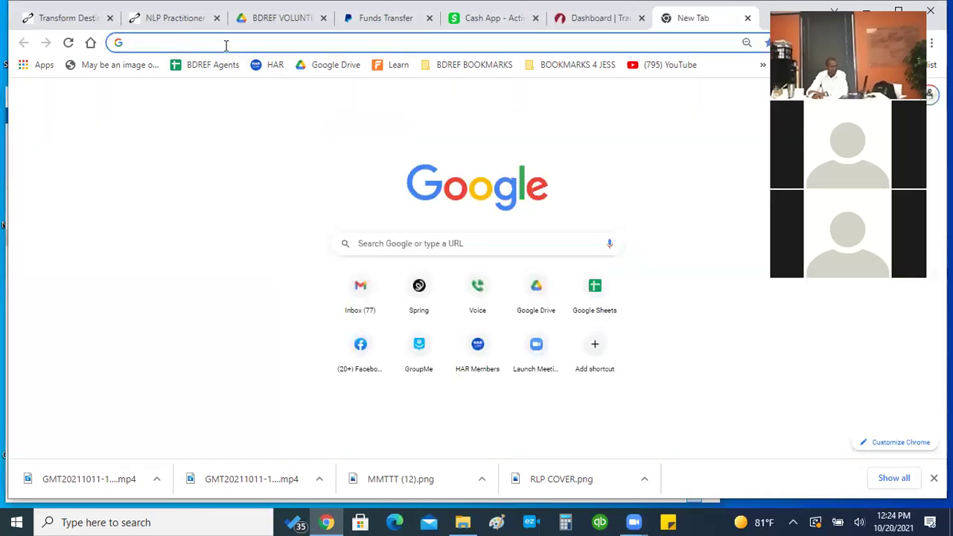
- Search '3525' and open the 3525 Sage Condominiums listing page
{"action": "type", "text": "3525"}
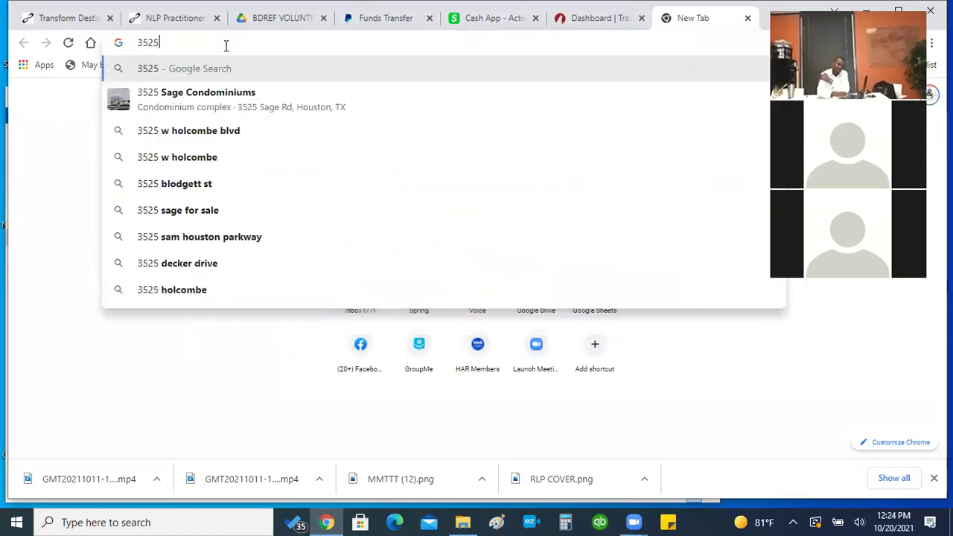
{"action": "left_click", "coordinate": [229, 102]}
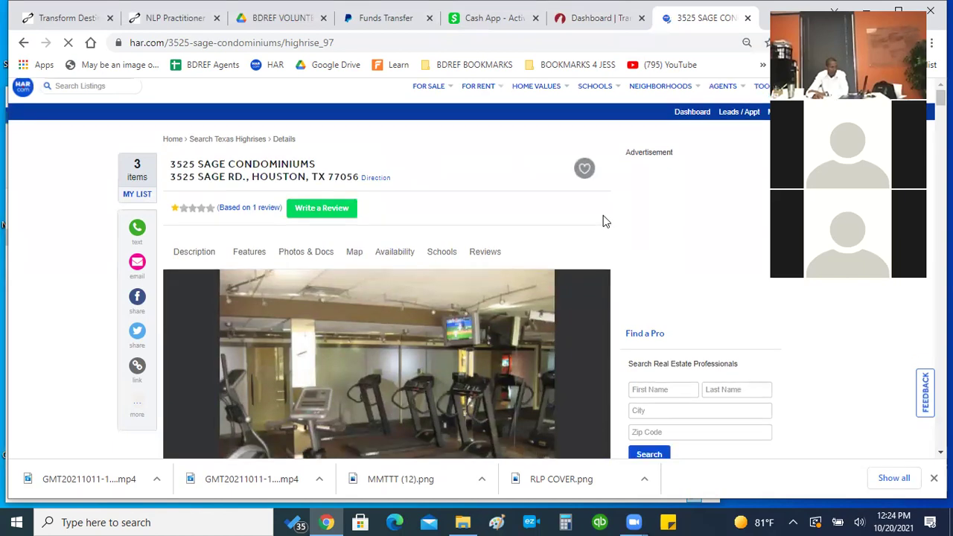
{"action": "scroll", "coordinate": [606, 219], "scroll_direction": "down", "scroll_amount": 5}
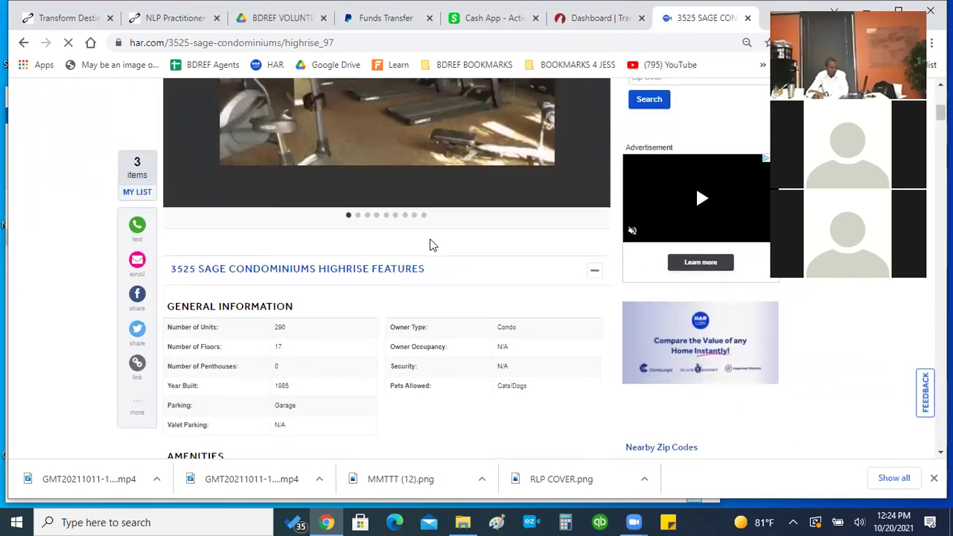
{"action": "scroll", "coordinate": [431, 244], "scroll_direction": "up", "scroll_amount": 6}
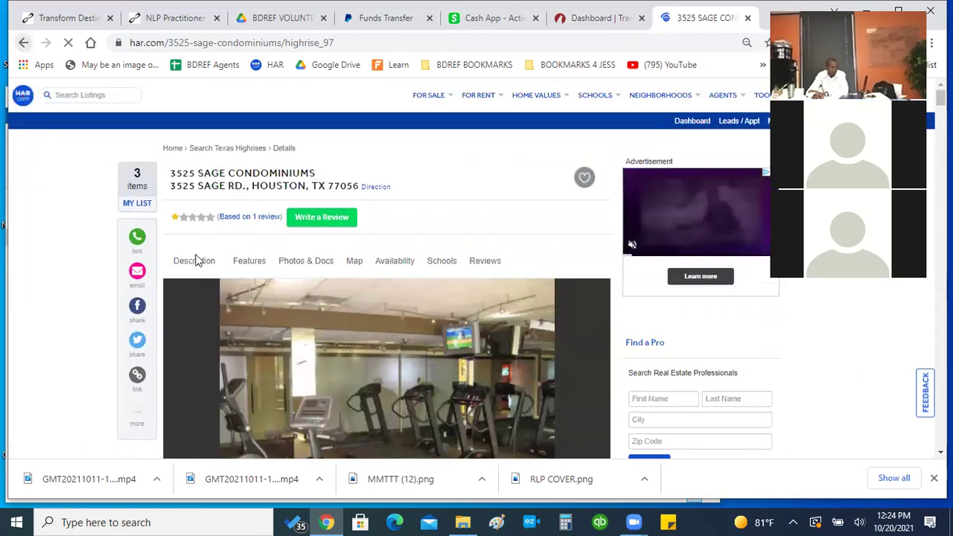
- Browse the Google results for '3525 sage', then return to the TransactionDesk form tab
{"action": "left_click", "coordinate": [23, 42]}
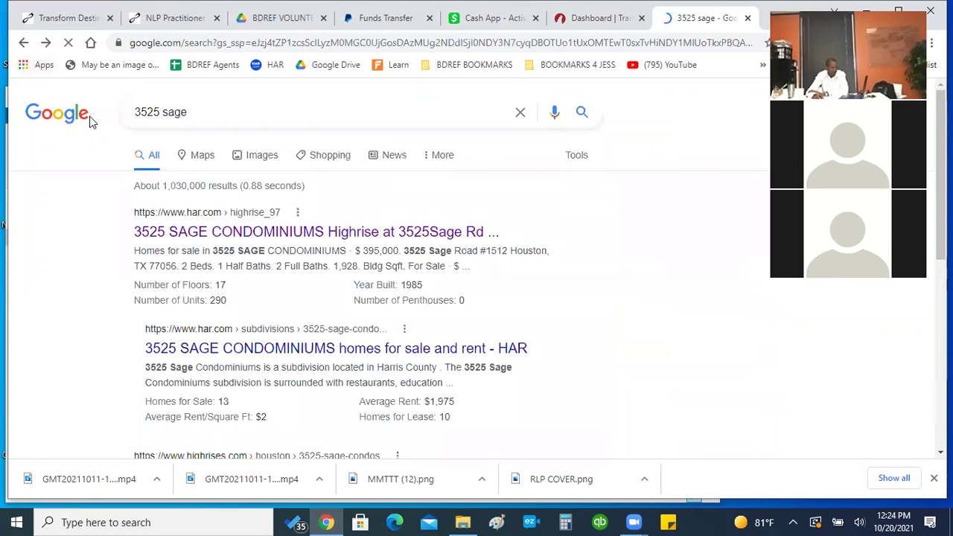
{"action": "scroll", "coordinate": [300, 367], "scroll_direction": "down", "scroll_amount": 2}
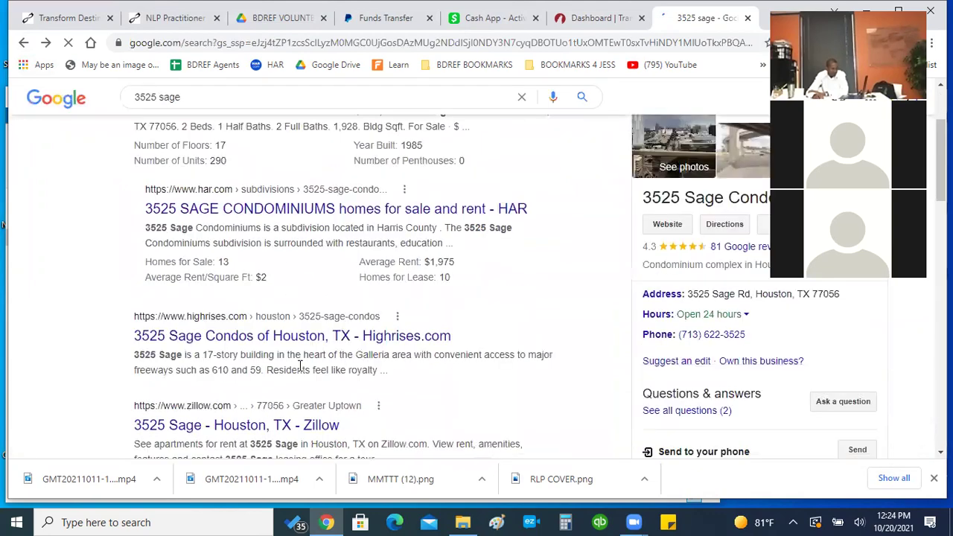
{"action": "scroll", "coordinate": [299, 364], "scroll_direction": "down", "scroll_amount": 1}
{"action": "scroll", "coordinate": [298, 364], "scroll_direction": "down", "scroll_amount": 3}
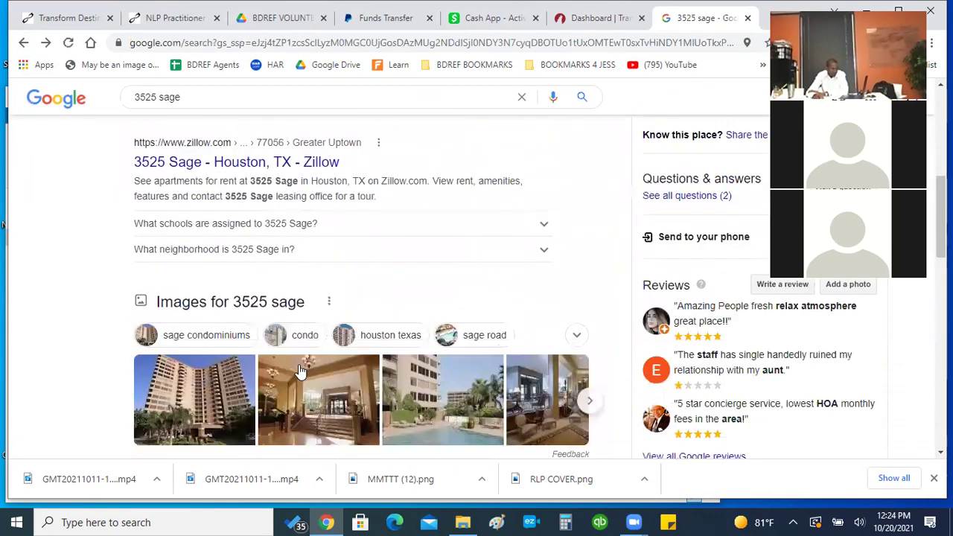
{"action": "scroll", "coordinate": [297, 361], "scroll_direction": "up", "scroll_amount": 1}
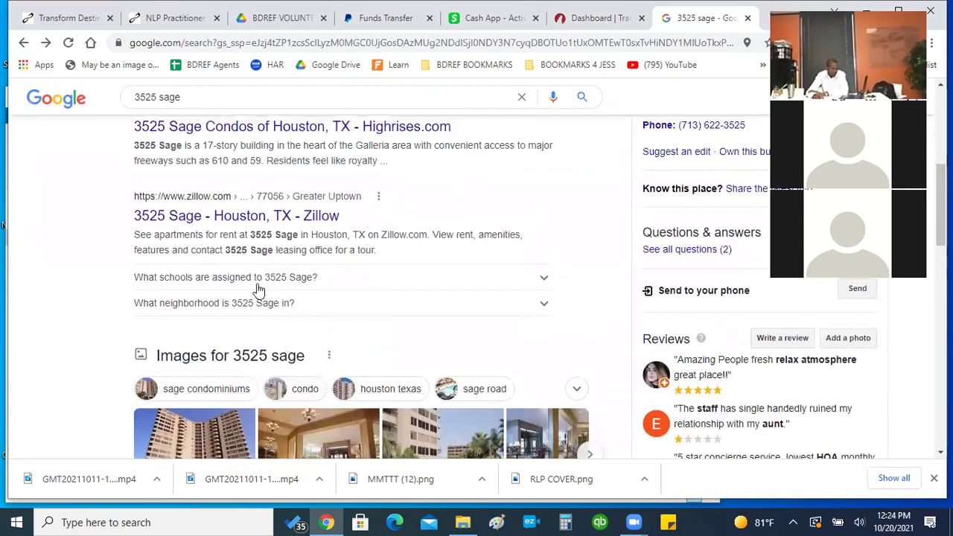
{"action": "scroll", "coordinate": [332, 307], "scroll_direction": "down", "scroll_amount": 2}
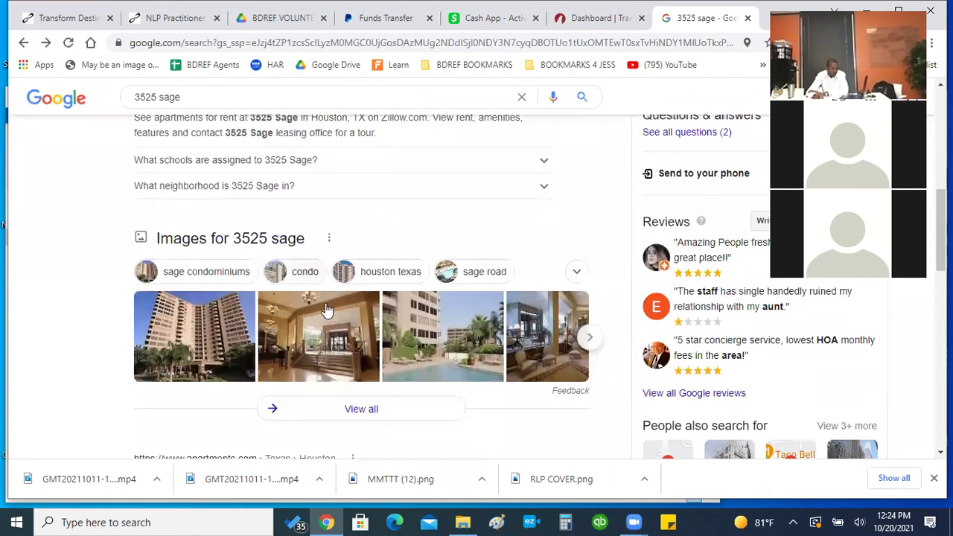
{"action": "scroll", "coordinate": [327, 310], "scroll_direction": "down", "scroll_amount": 2}
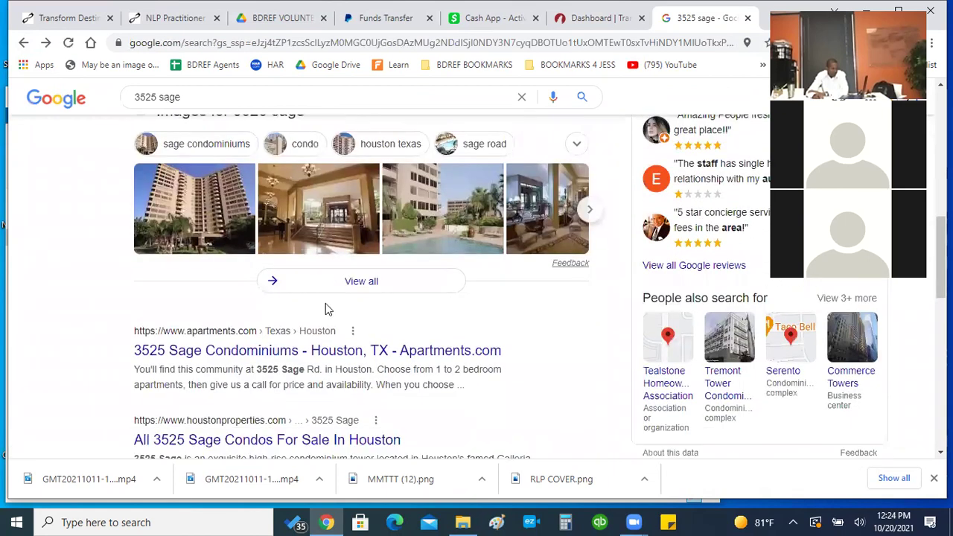
{"action": "scroll", "coordinate": [326, 306], "scroll_direction": "down", "scroll_amount": 3}
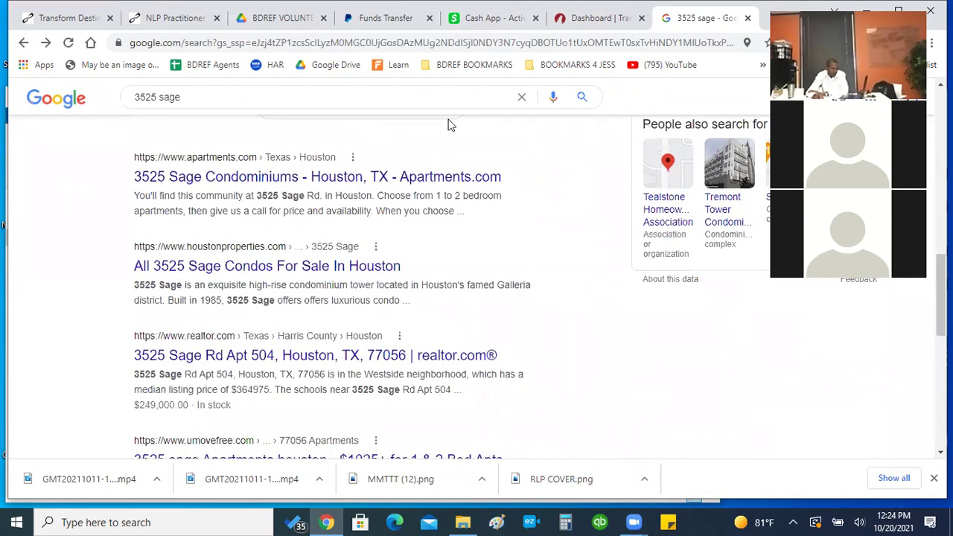
{"action": "left_click", "coordinate": [573, 24]}
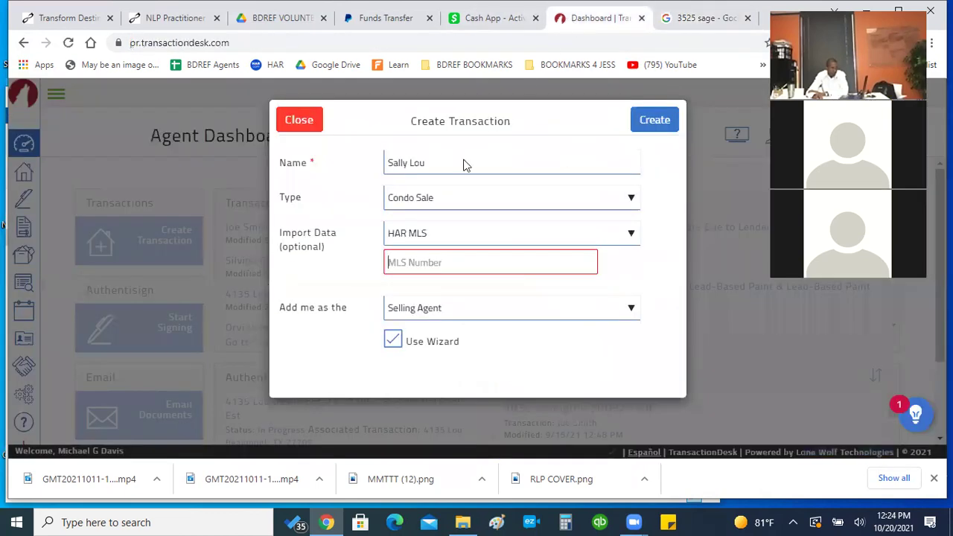
- Enter MLS number 12299875, create the transaction, and review the pre-filled Details step
{"action": "left_click", "coordinate": [423, 264]}
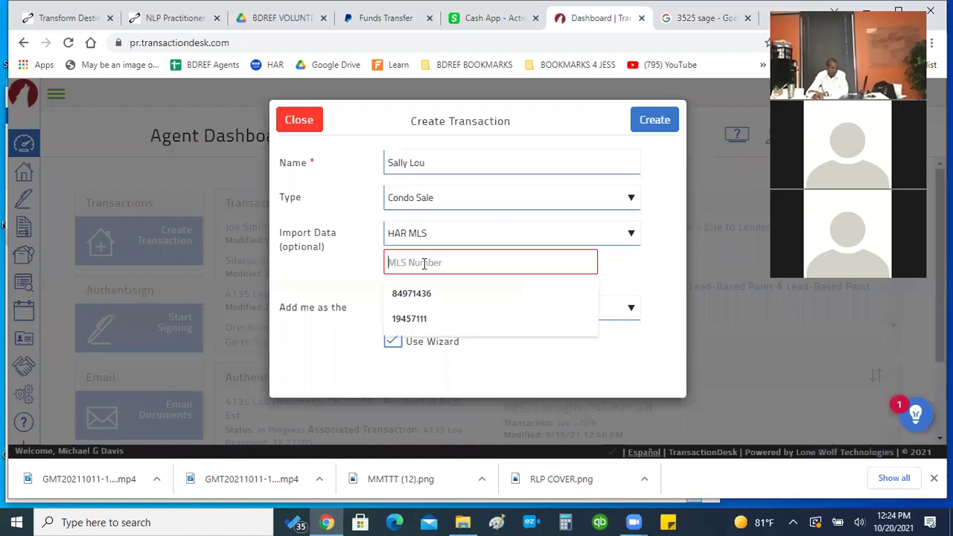
{"action": "type", "text": "12299875"}
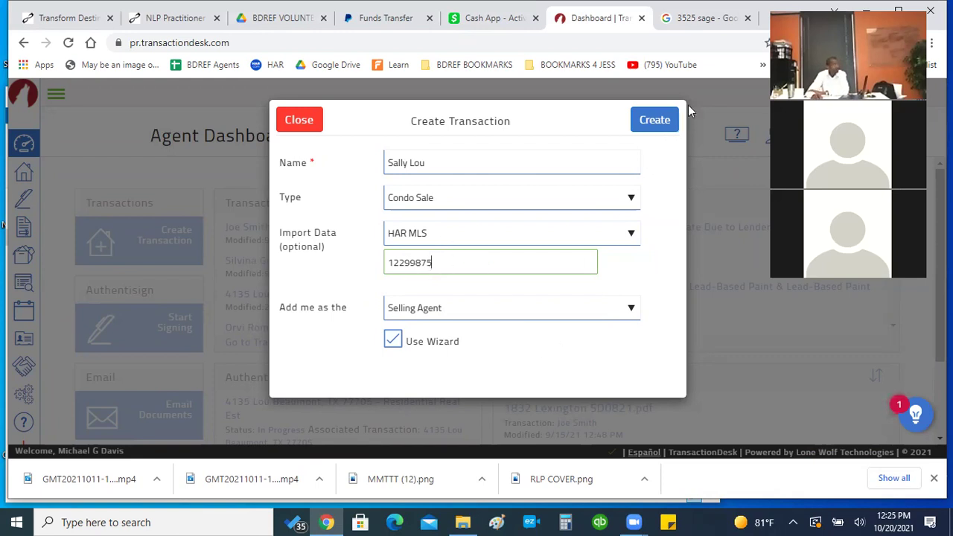
{"action": "left_click", "coordinate": [656, 121]}
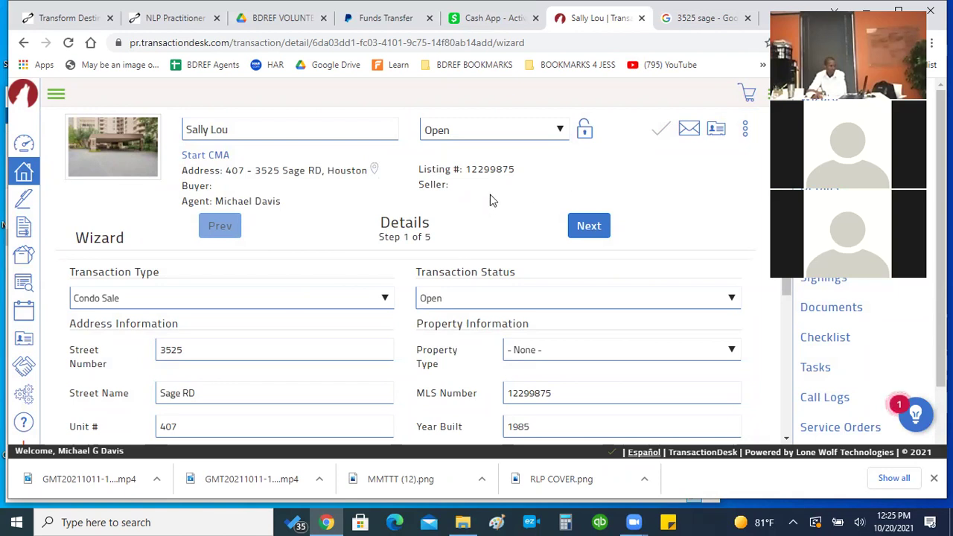
{"action": "scroll", "coordinate": [395, 266], "scroll_direction": "down", "scroll_amount": 2}
{"action": "scroll", "coordinate": [396, 266], "scroll_direction": "up", "scroll_amount": 2}
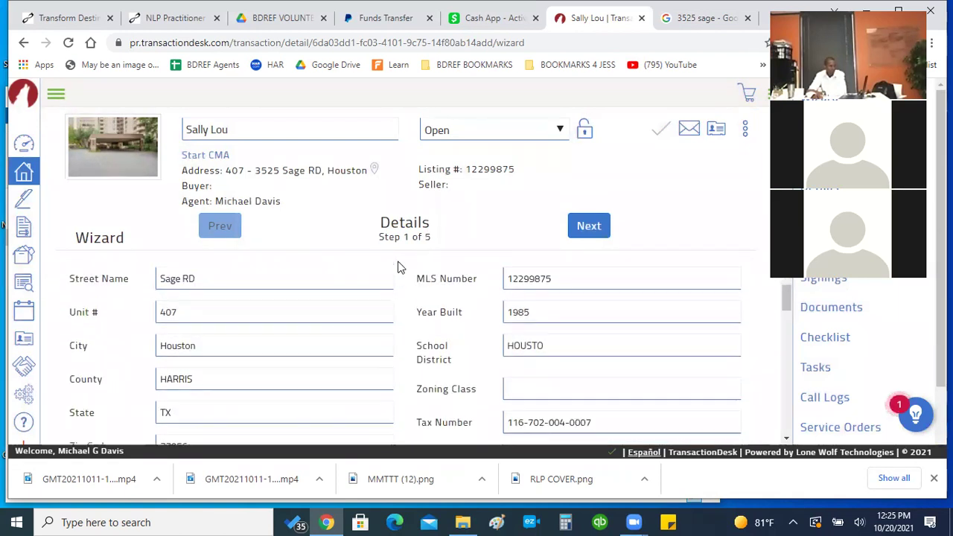